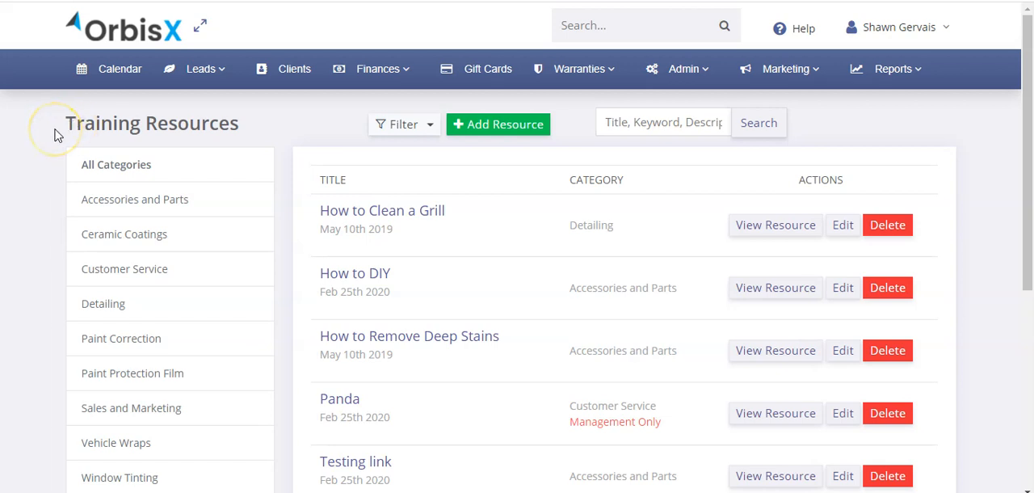
Open the Training & Resources page and look through its categories and listed resources
{"action": "left_click", "coordinate": [686, 80]}
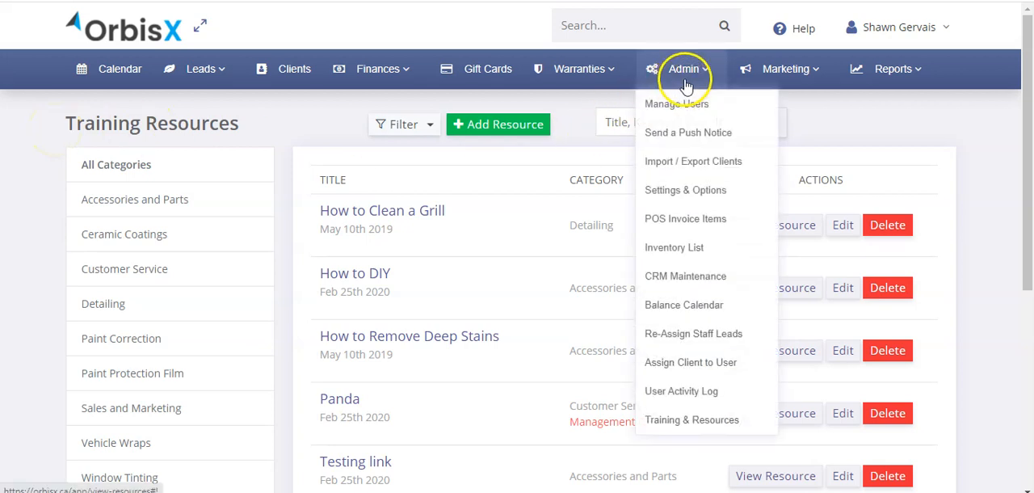
{"action": "left_click", "coordinate": [712, 420]}
{"action": "scroll", "coordinate": [105, 130], "scroll_direction": "down", "scroll_amount": 3}
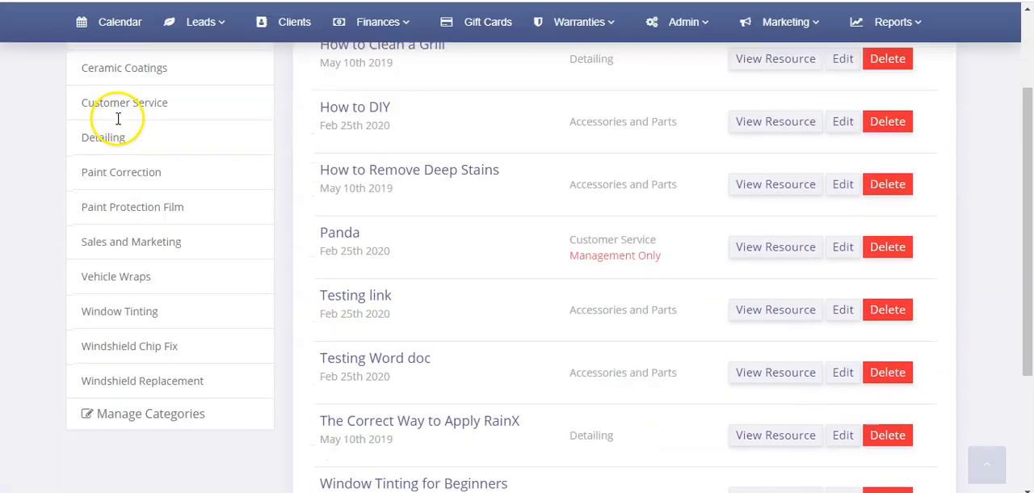
{"action": "scroll", "coordinate": [133, 148], "scroll_direction": "down", "scroll_amount": 1}
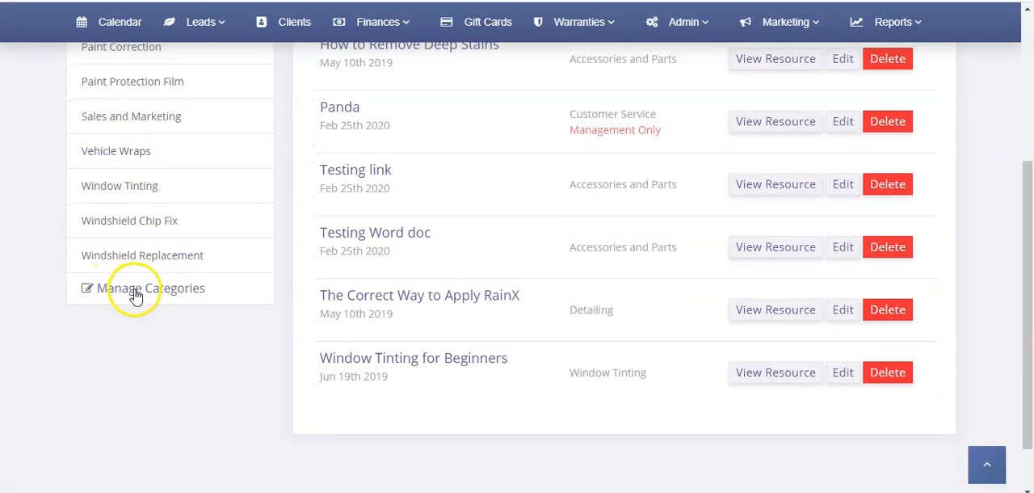
{"action": "scroll", "coordinate": [131, 205], "scroll_direction": "up", "scroll_amount": 4}
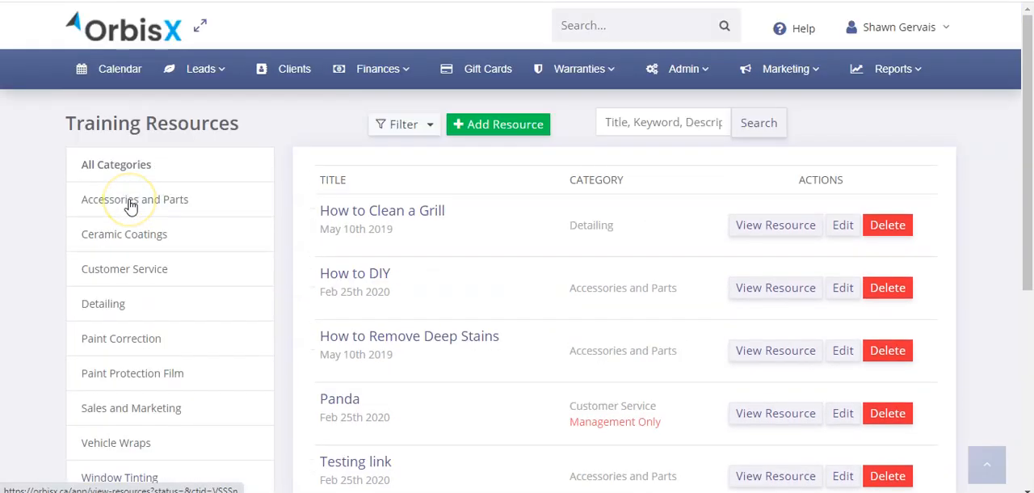
{"action": "scroll", "coordinate": [137, 234], "scroll_direction": "down", "scroll_amount": 4}
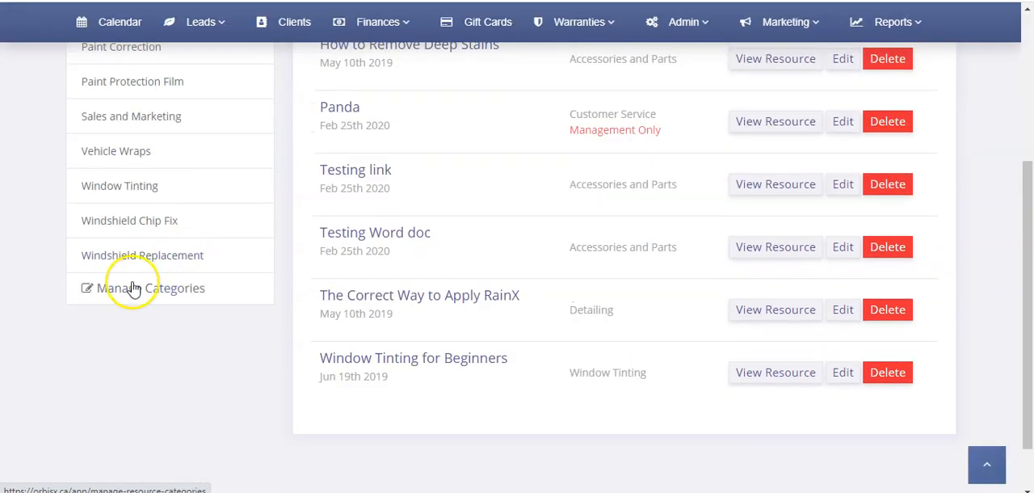
Open the training category management page and review the existing categories and the field for adding one
{"action": "left_click", "coordinate": [135, 294]}
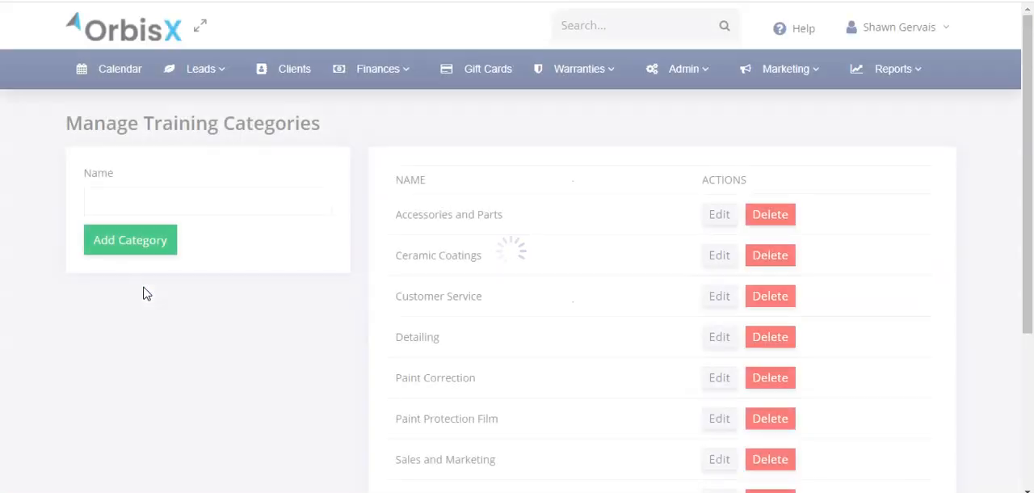
{"action": "left_click", "coordinate": [185, 199]}
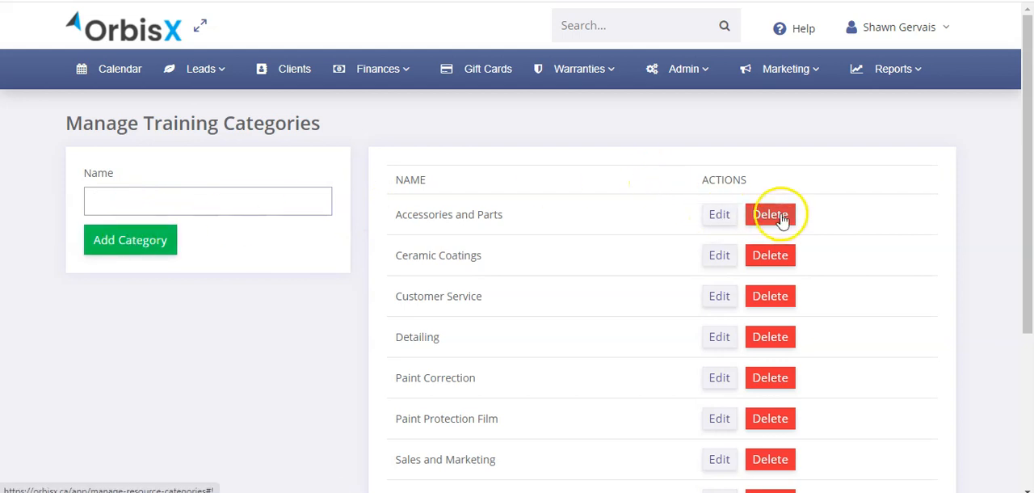
{"action": "scroll", "coordinate": [448, 234], "scroll_direction": "down", "scroll_amount": 3}
{"action": "scroll", "coordinate": [449, 233], "scroll_direction": "up", "scroll_amount": 3}
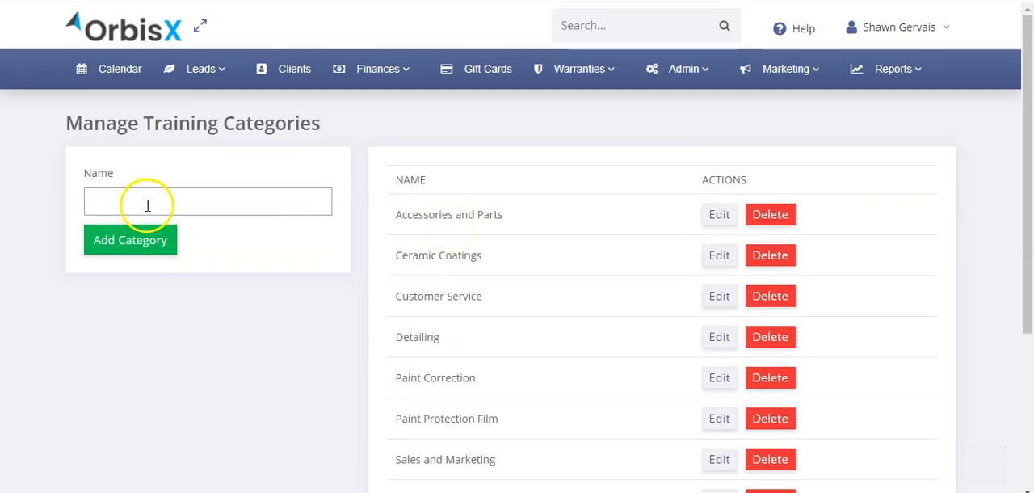
Return to Training & Resources, view only the Detailing resources, and switch back to all categories
{"action": "mouse_move", "coordinate": [653, 81]}
{"action": "left_click", "coordinate": [689, 419]}
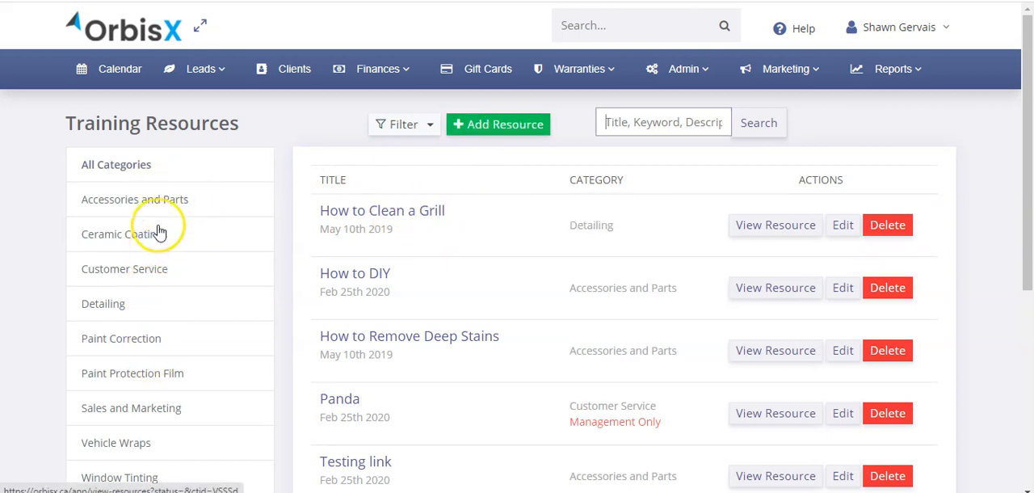
{"action": "left_click", "coordinate": [138, 305]}
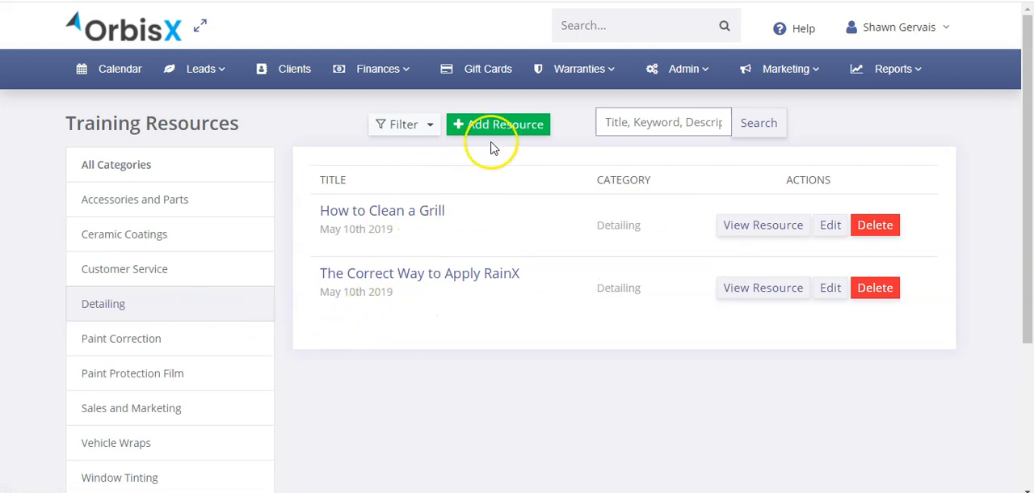
{"action": "left_click", "coordinate": [186, 173]}
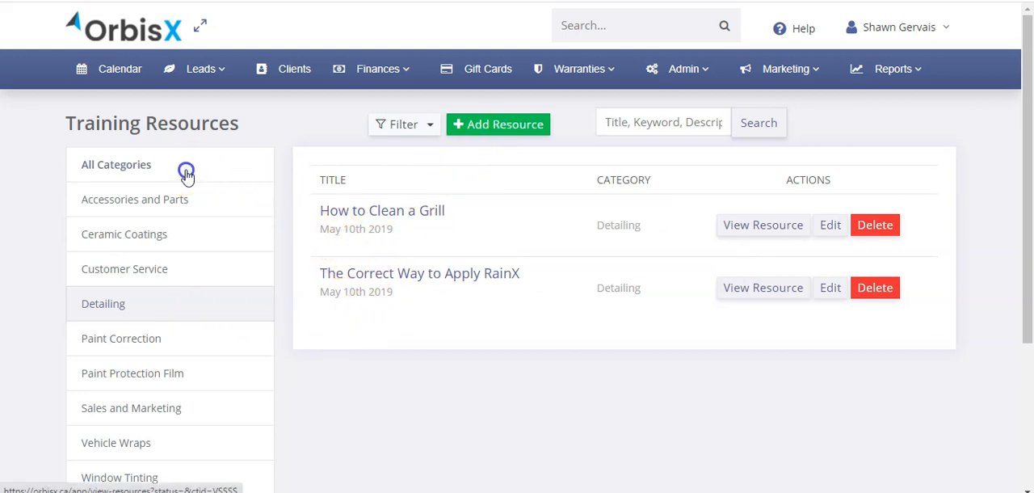
Look through the full resource list, noting the Management Only restriction on the Panda resource
{"action": "scroll", "coordinate": [633, 303], "scroll_direction": "down", "scroll_amount": 2}
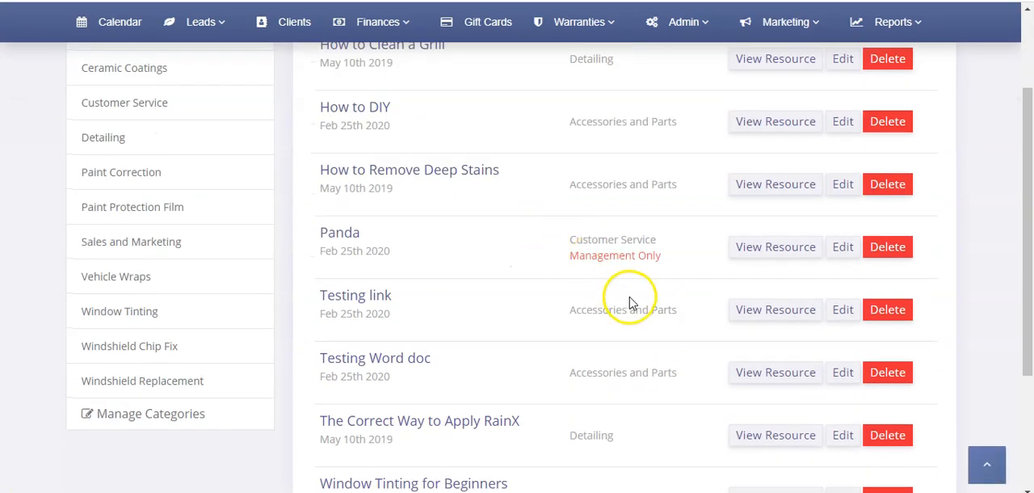
{"action": "left_click_drag", "start_coordinate": [578, 256], "coordinate": [557, 255]}
{"action": "left_click", "coordinate": [570, 255]}
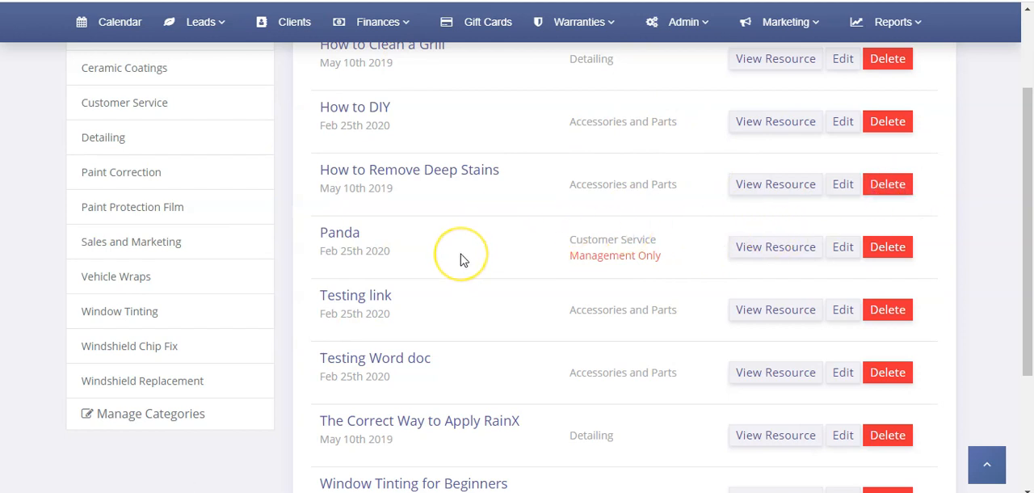
{"action": "scroll", "coordinate": [463, 259], "scroll_direction": "up", "scroll_amount": 3}
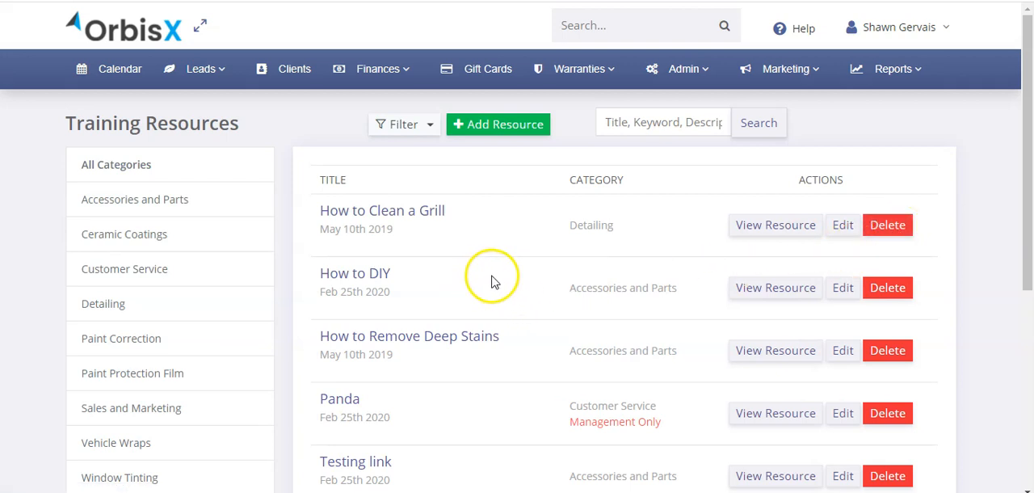
{"action": "scroll", "coordinate": [494, 281], "scroll_direction": "down", "scroll_amount": 2}
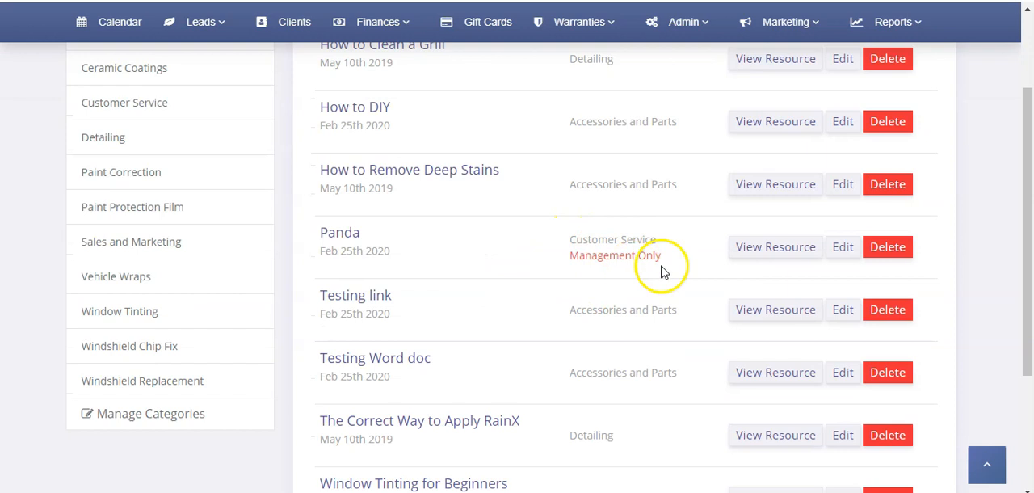
{"action": "scroll", "coordinate": [661, 272], "scroll_direction": "down", "scroll_amount": 2}
{"action": "scroll", "coordinate": [614, 295], "scroll_direction": "up", "scroll_amount": 4}
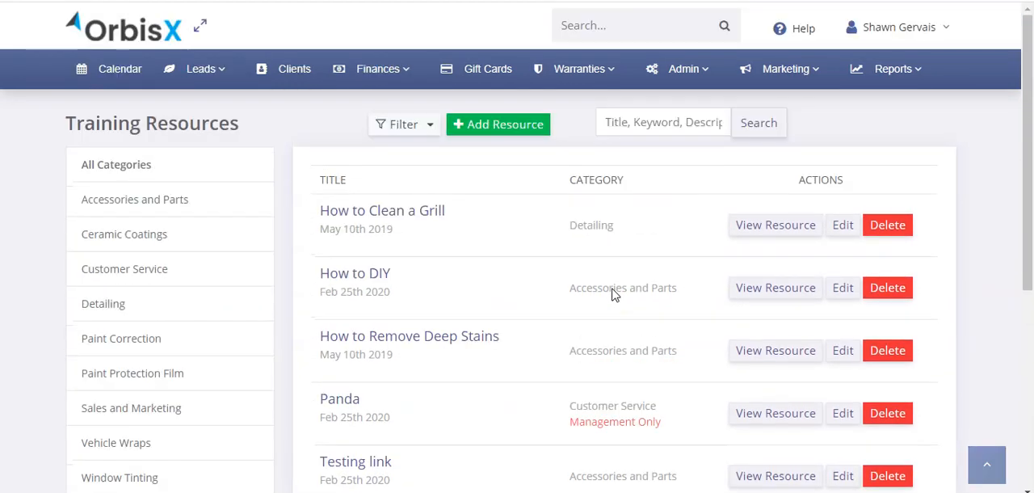
Begin adding a new resource from the Training Resources page
{"action": "left_click", "coordinate": [630, 122]}
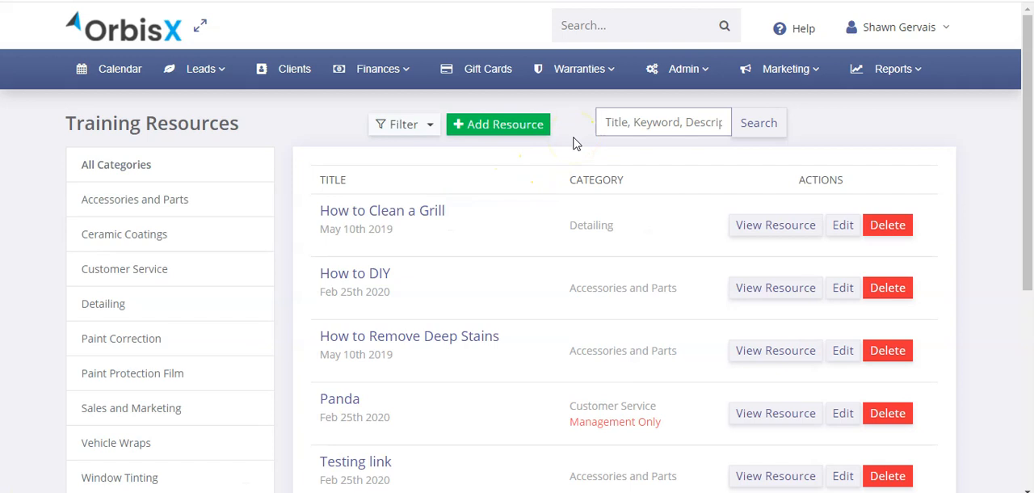
{"action": "left_click", "coordinate": [509, 128]}
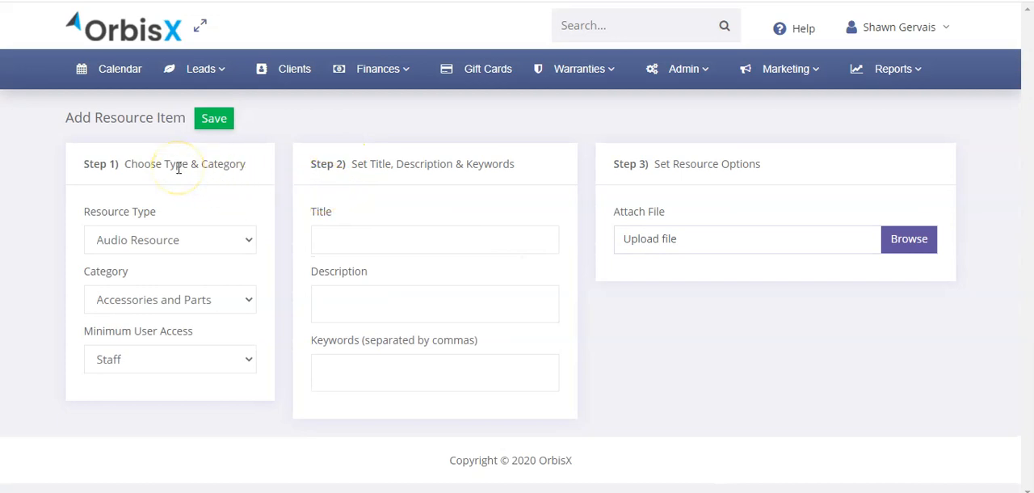
Set the resource type to Manually Entered and write "How to install something" as the resource content
{"action": "left_click", "coordinate": [165, 243]}
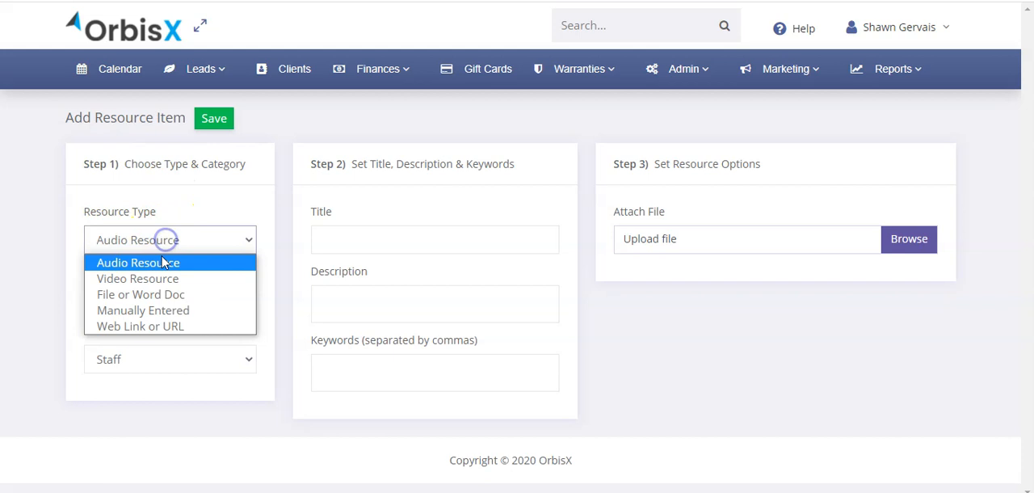
{"action": "left_click", "coordinate": [174, 312]}
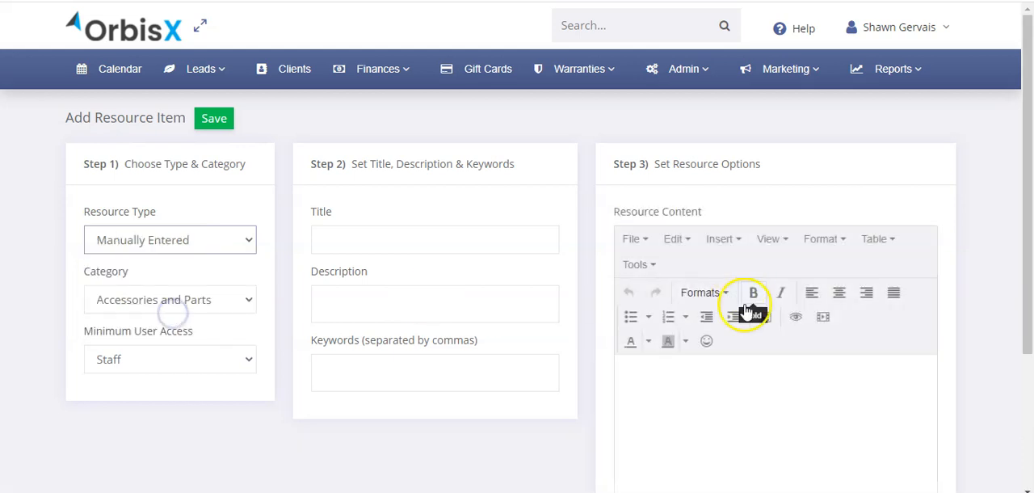
{"action": "scroll", "coordinate": [737, 349], "scroll_direction": "down", "scroll_amount": 2}
{"action": "left_click", "coordinate": [689, 281]}
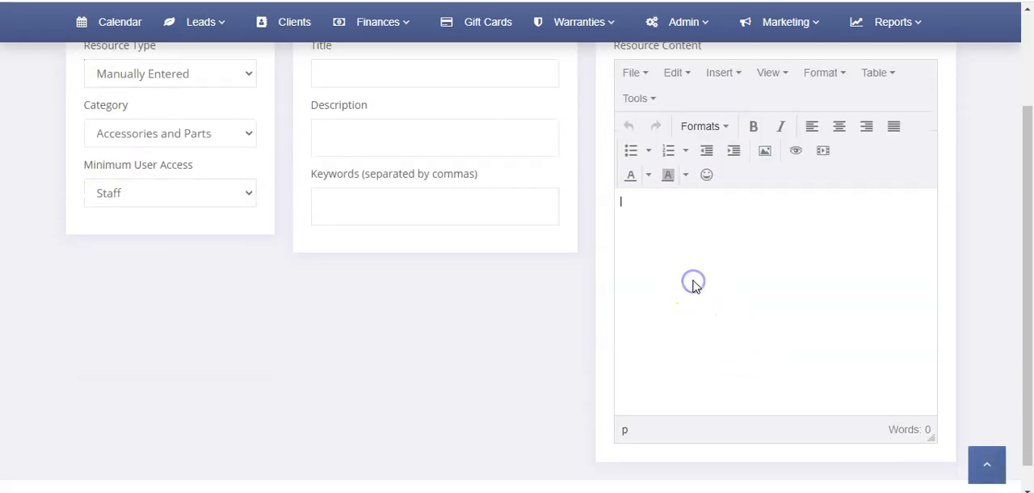
{"action": "left_click", "coordinate": [685, 262]}
{"action": "type", "text": "How to install something"}
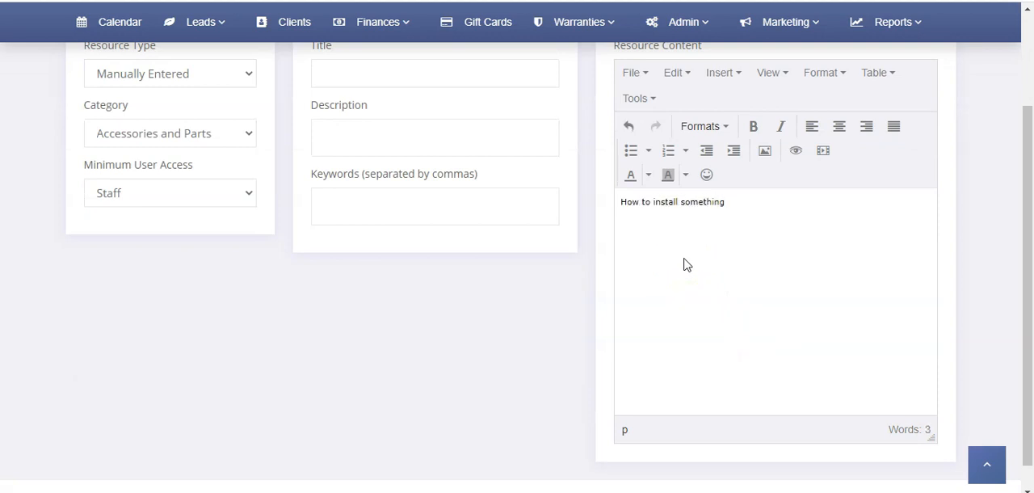
Try the Audio Resource, Video Resource and File or Word Doc types to examine the options each one offers
{"action": "scroll", "coordinate": [658, 246], "scroll_direction": "up", "scroll_amount": 2}
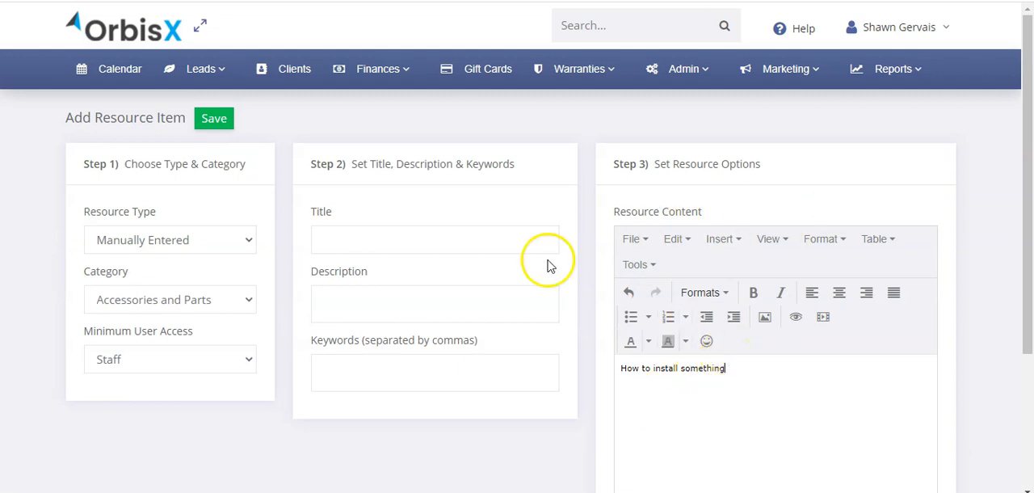
{"action": "left_click", "coordinate": [136, 237]}
{"action": "left_click", "coordinate": [139, 264]}
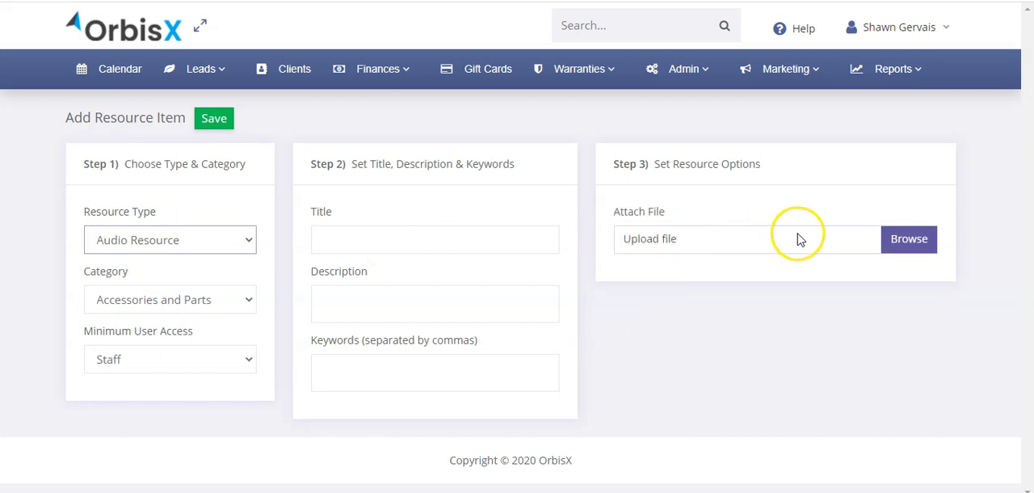
{"action": "left_click", "coordinate": [138, 240]}
{"action": "left_click", "coordinate": [149, 277]}
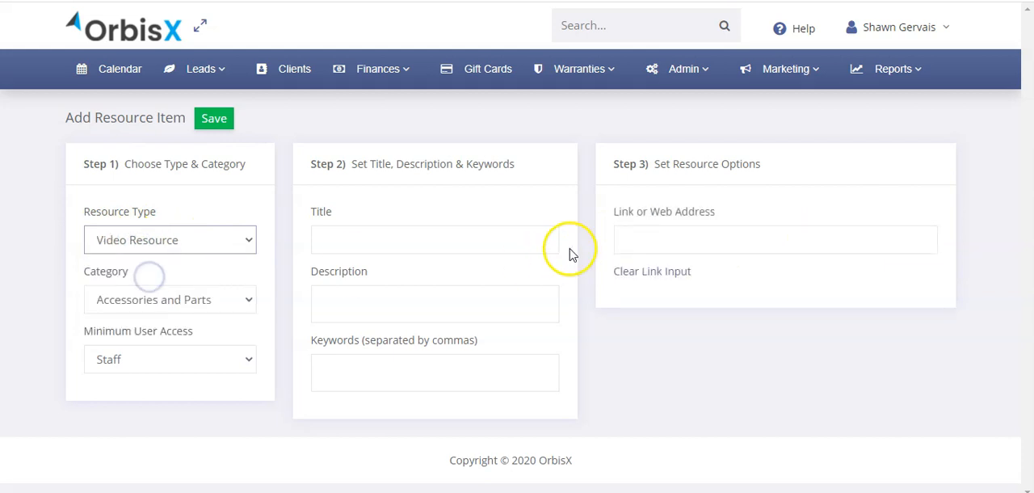
{"action": "left_click", "coordinate": [693, 234]}
{"action": "left_click", "coordinate": [712, 232]}
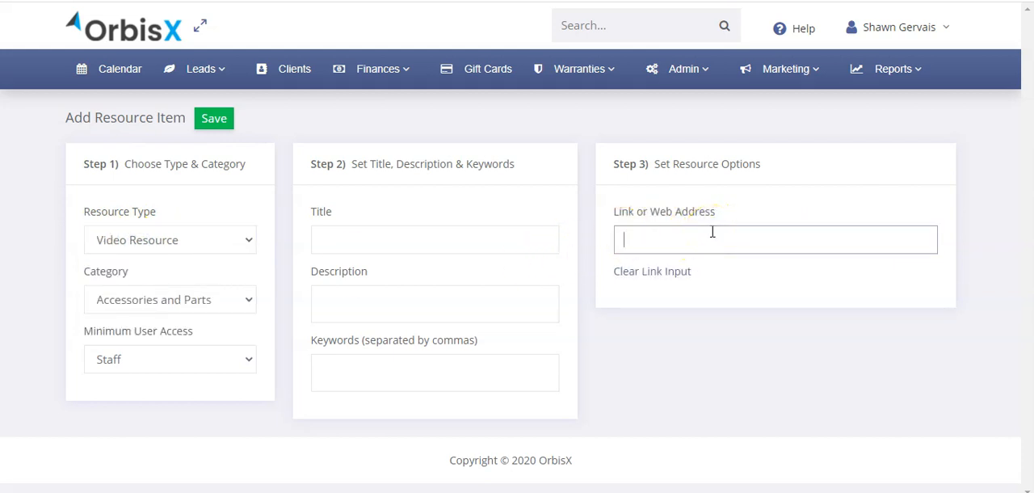
{"action": "left_click", "coordinate": [177, 240]}
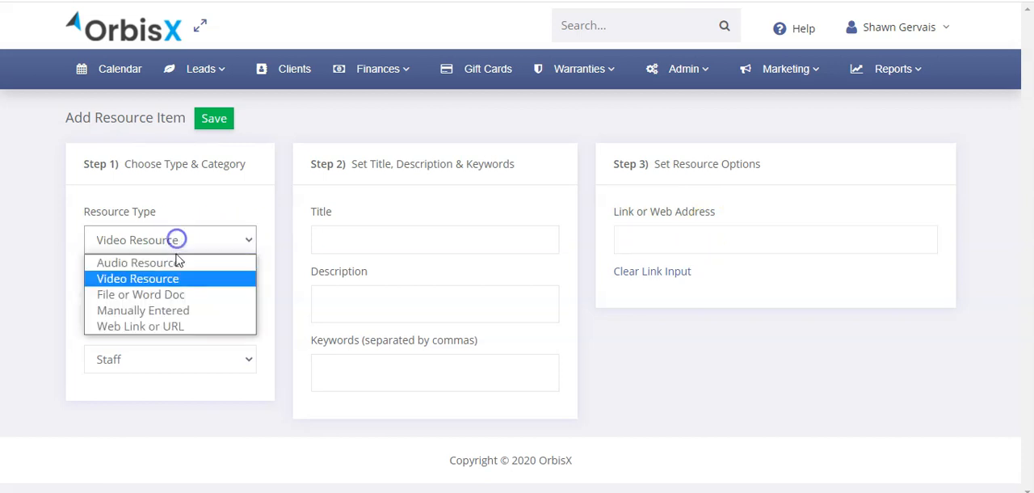
{"action": "left_click", "coordinate": [176, 295]}
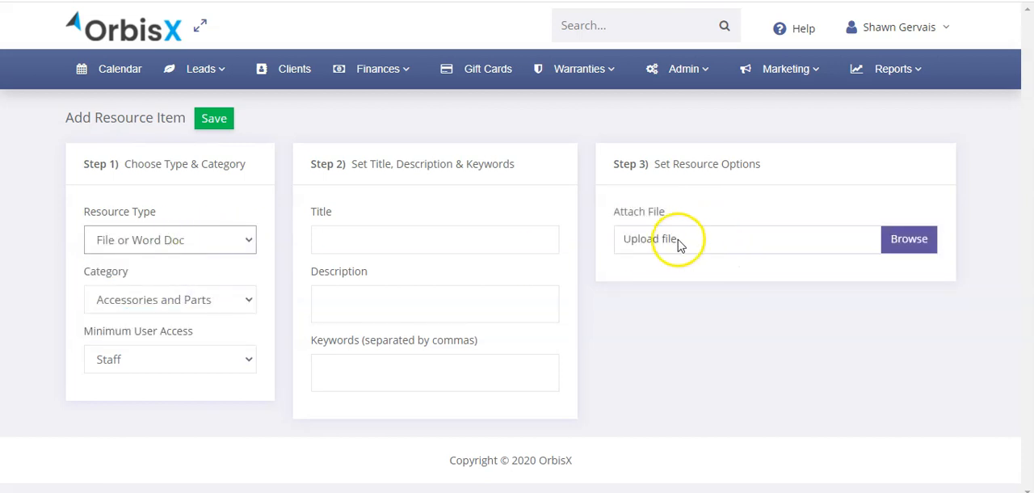
Set the resource type to Web Link or URL and place the cursor in the web address field
{"action": "left_click", "coordinate": [168, 241]}
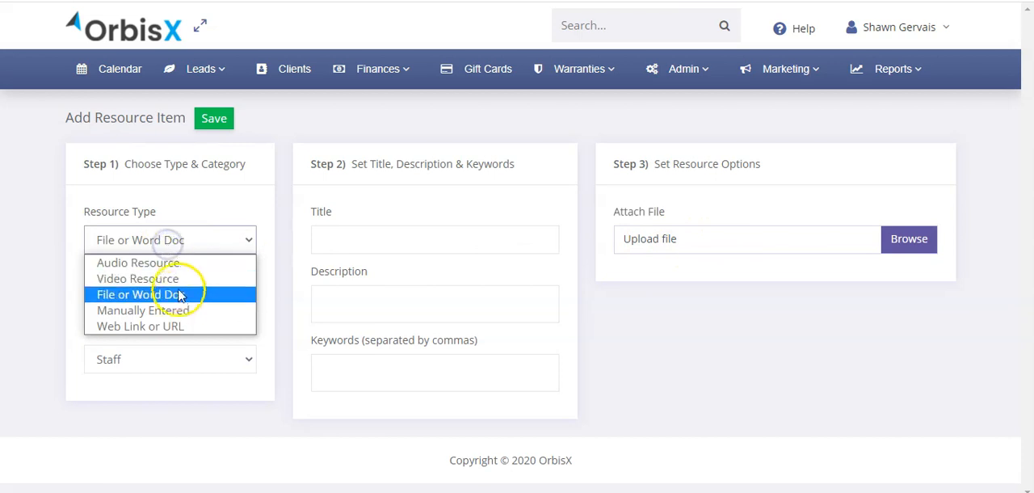
{"action": "left_click", "coordinate": [181, 326]}
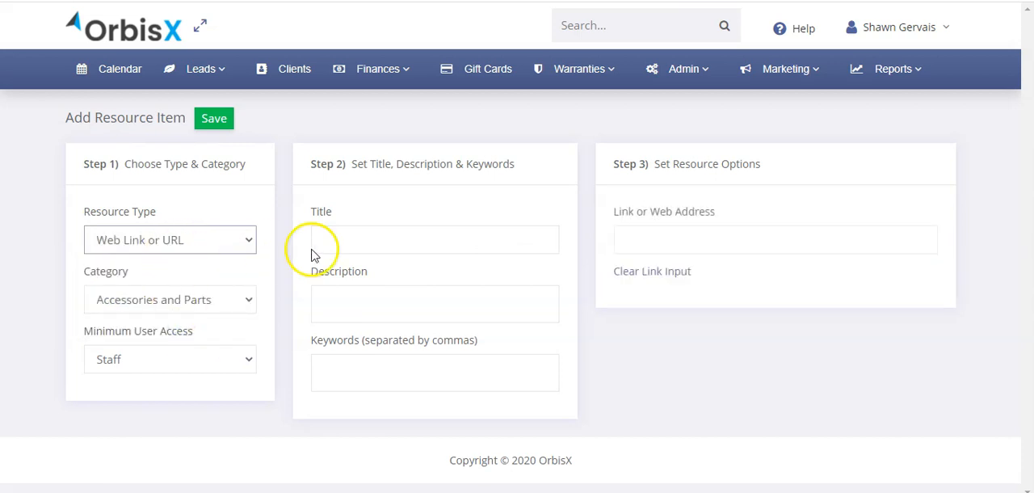
{"action": "left_click", "coordinate": [681, 246]}
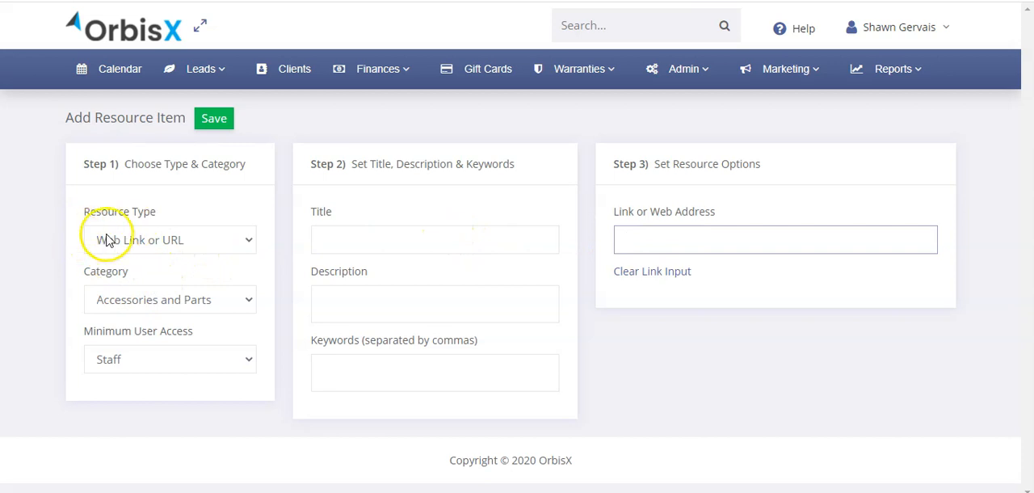
Review the available category and minimum user access choices without changing them, and go to the resource's title field
{"action": "left_click", "coordinate": [165, 302]}
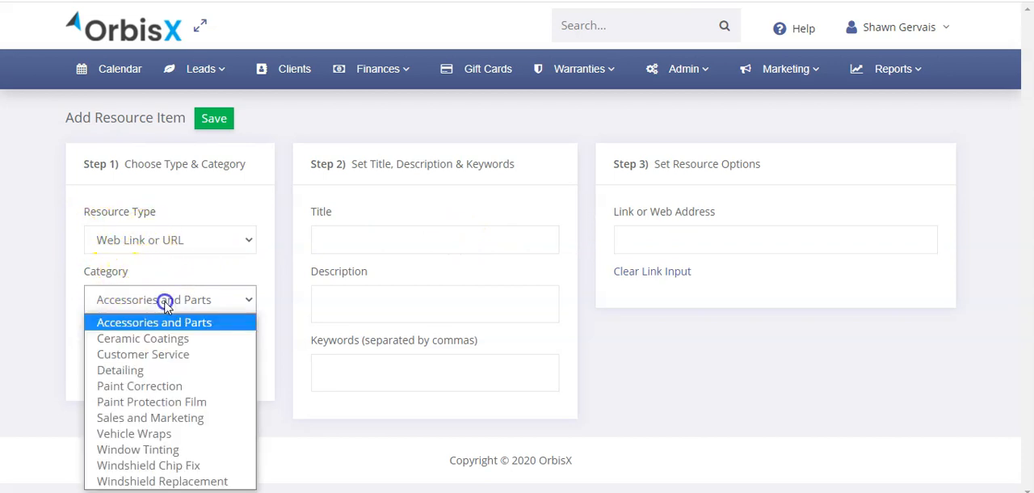
{"action": "left_click", "coordinate": [158, 270]}
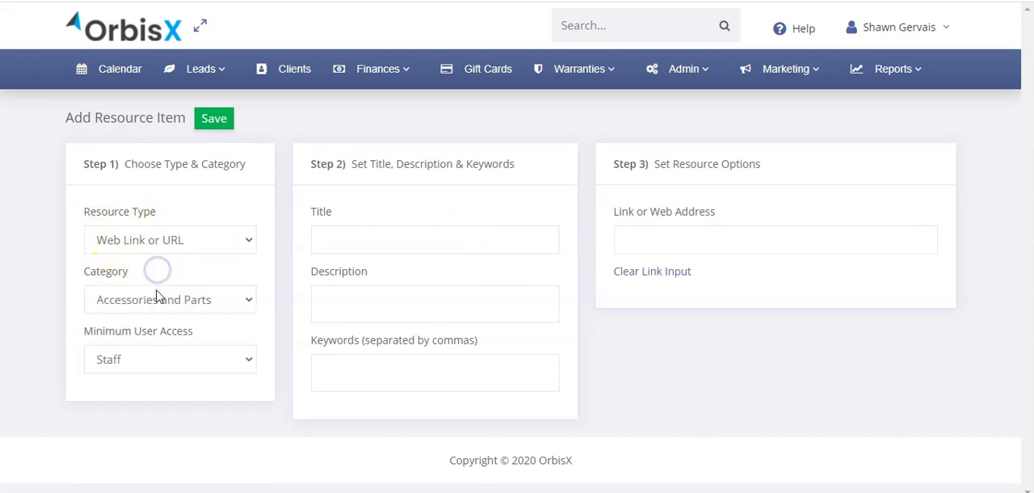
{"action": "left_click", "coordinate": [147, 361]}
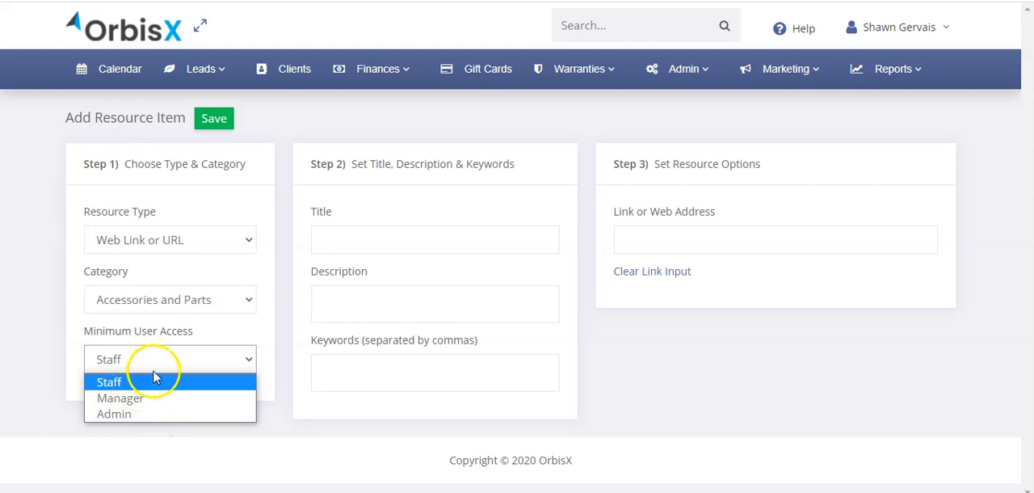
{"action": "left_click", "coordinate": [286, 316]}
{"action": "left_click", "coordinate": [365, 239]}
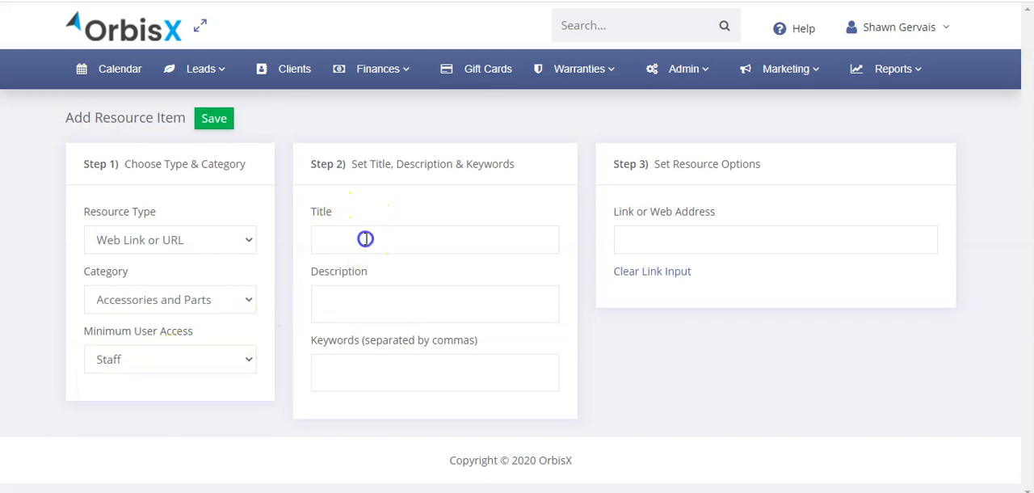
Enter the comma-separated keywords "plumbing, heating," for the new resource item, leaving its title and description empty
{"action": "left_click", "coordinate": [369, 296]}
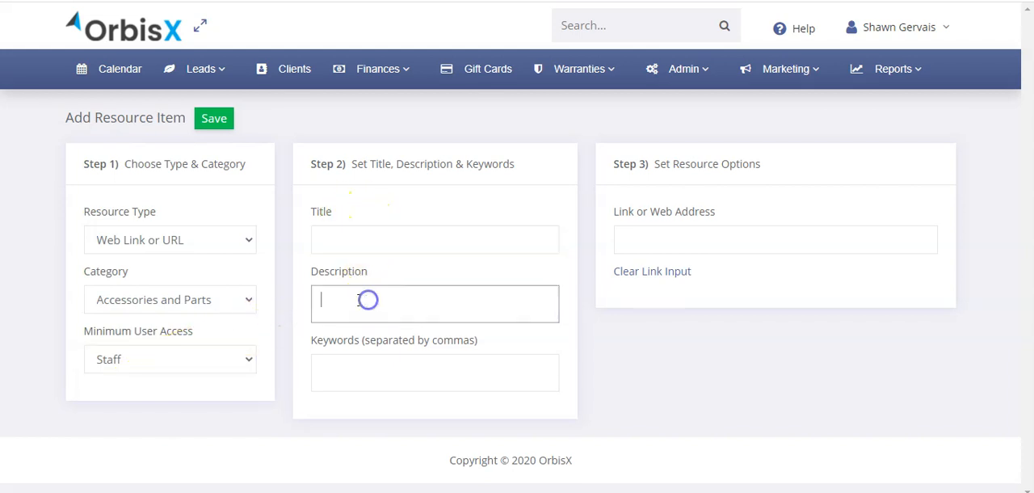
{"action": "left_click", "coordinate": [378, 368]}
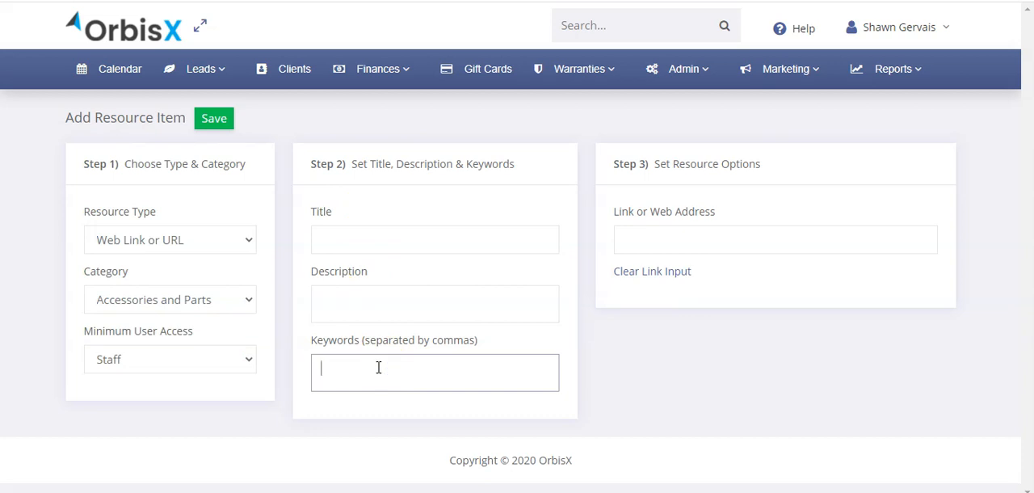
{"action": "type", "text": "polu"}
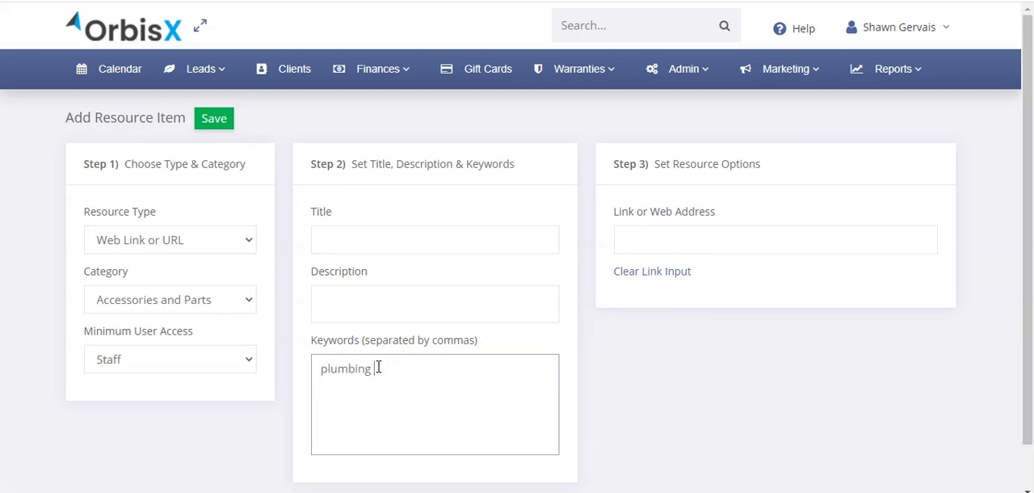
{"action": "key", "text": "Tab"}
{"action": "left_click", "coordinate": [378, 367]}
{"action": "left_click", "coordinate": [379, 369]}
{"action": "left_click", "coordinate": [604, 374]}
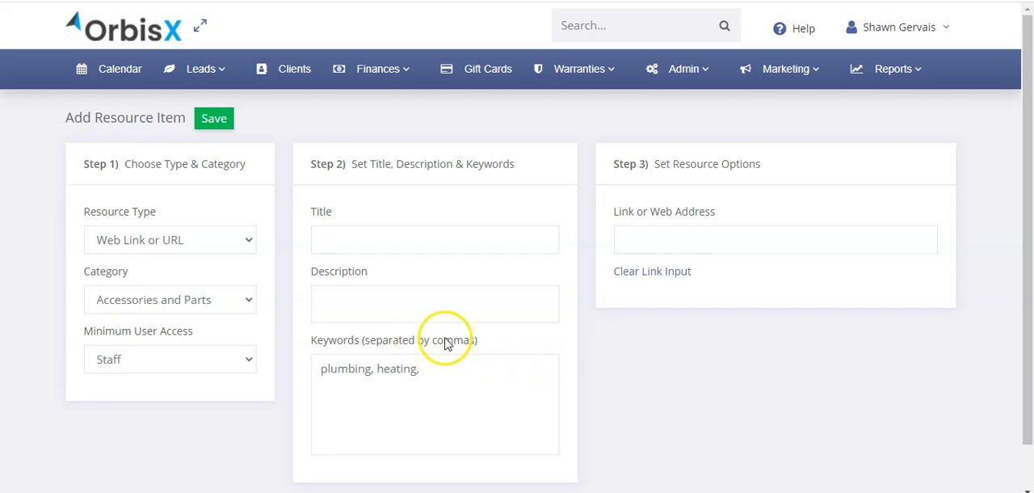
Return to the Training & Resources list and view the How to Clean a Grill resource, closing it when done
{"action": "mouse_move", "coordinate": [684, 77]}
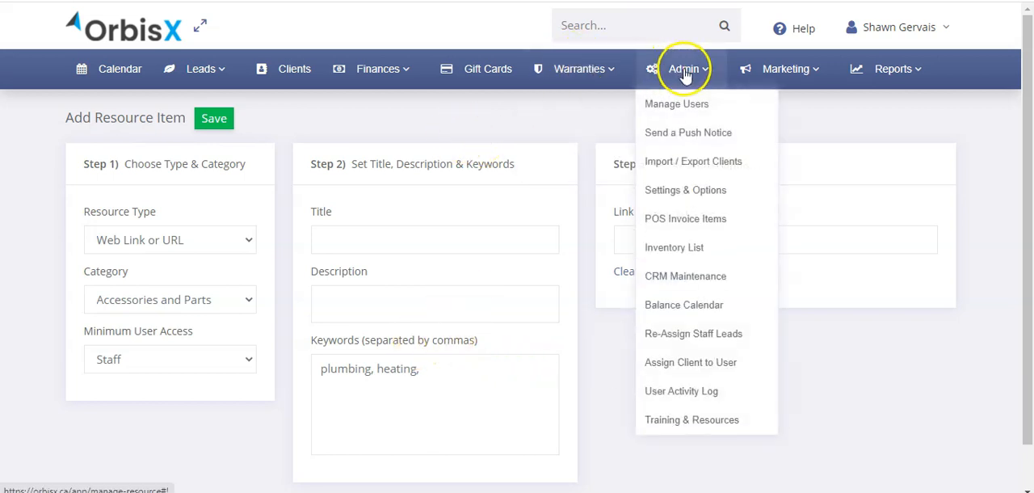
{"action": "left_click", "coordinate": [700, 421]}
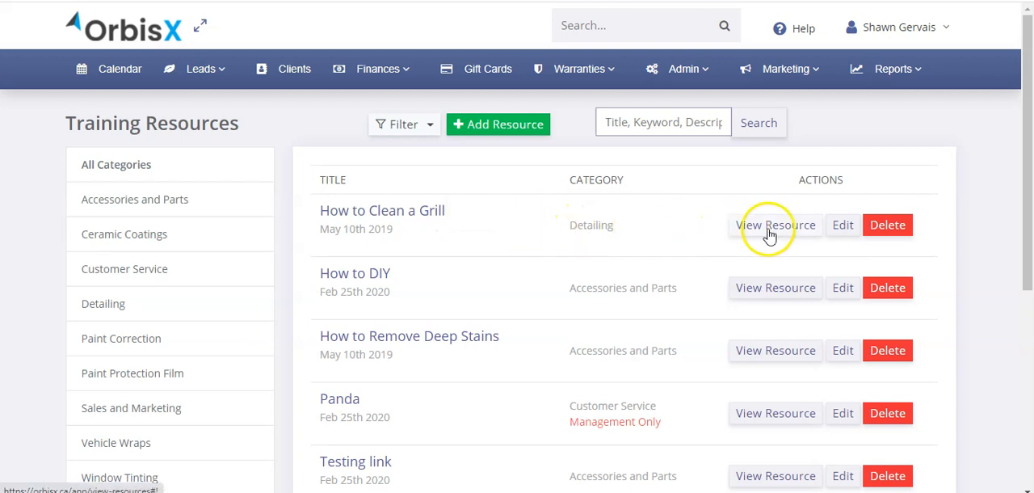
{"action": "left_click", "coordinate": [417, 212]}
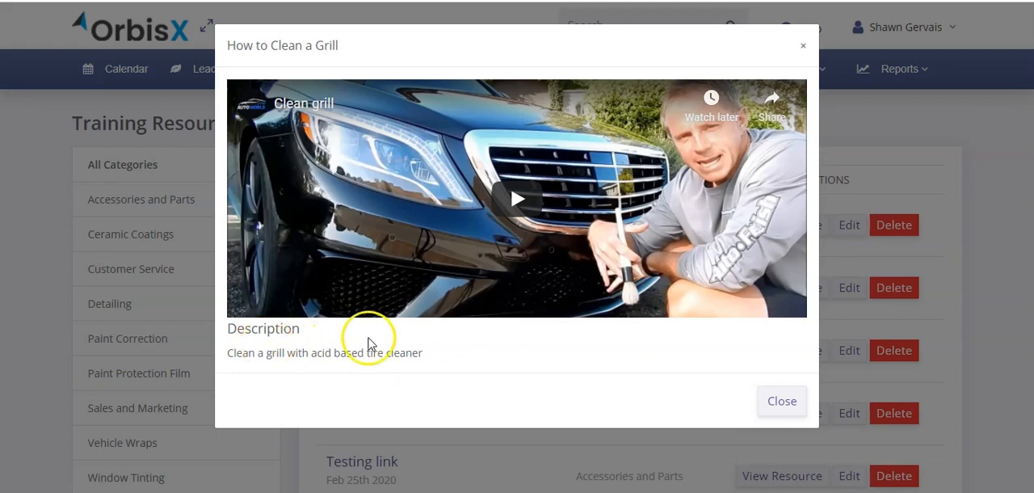
{"action": "left_click", "coordinate": [778, 399]}
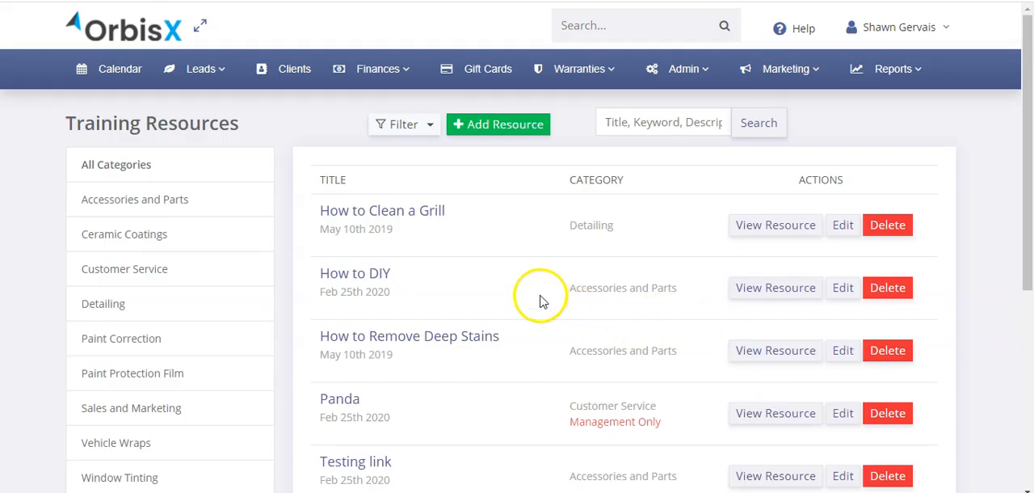
View the Panda audio resource and the Testing link resource, closing each one after viewing
{"action": "left_click", "coordinate": [339, 398]}
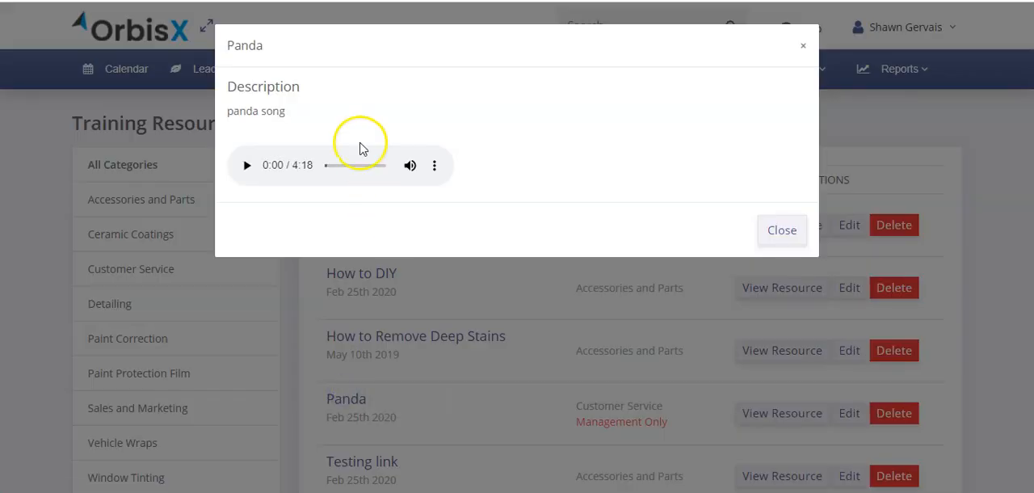
{"action": "left_click", "coordinate": [781, 232]}
{"action": "scroll", "coordinate": [506, 363], "scroll_direction": "down", "scroll_amount": 2}
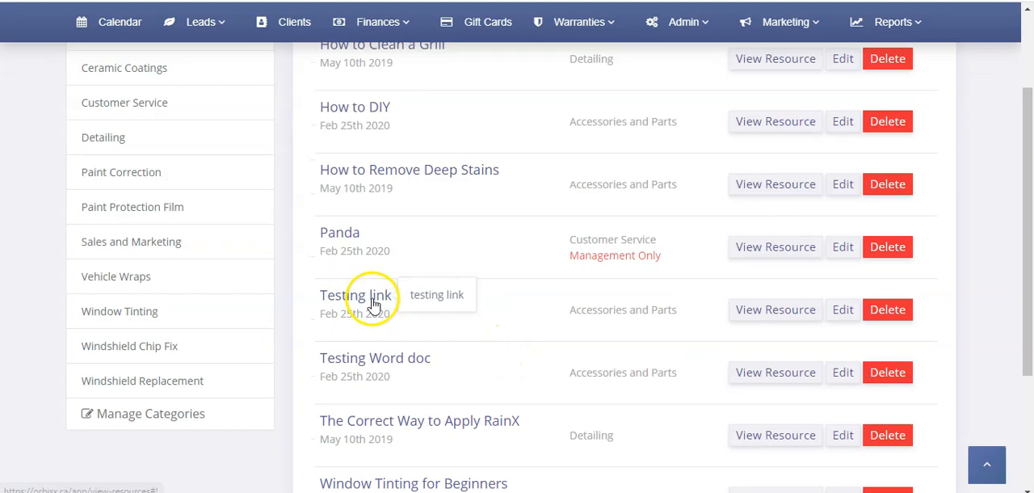
{"action": "left_click", "coordinate": [372, 303]}
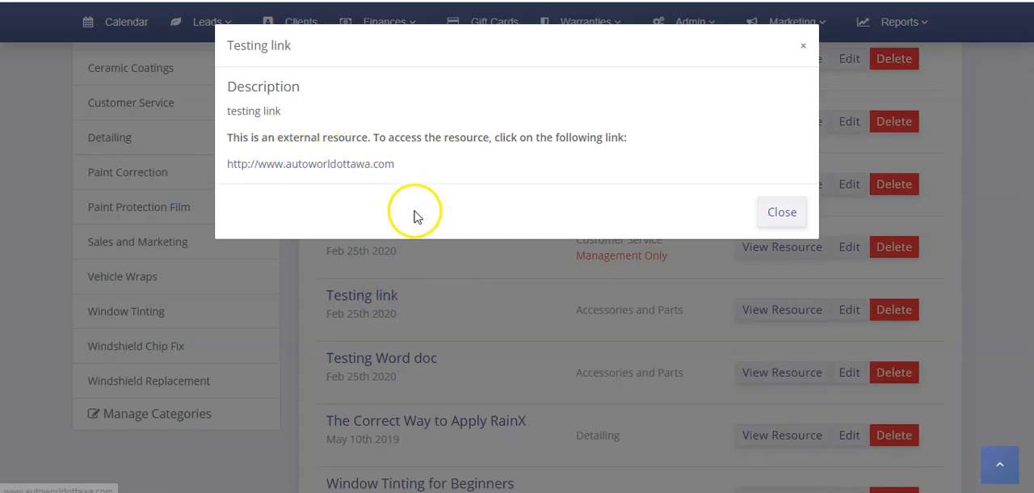
{"action": "left_click", "coordinate": [443, 271]}
View the Testing Word doc resource with its downloadable file link, and close it
{"action": "scroll", "coordinate": [446, 275], "scroll_direction": "down", "scroll_amount": 2}
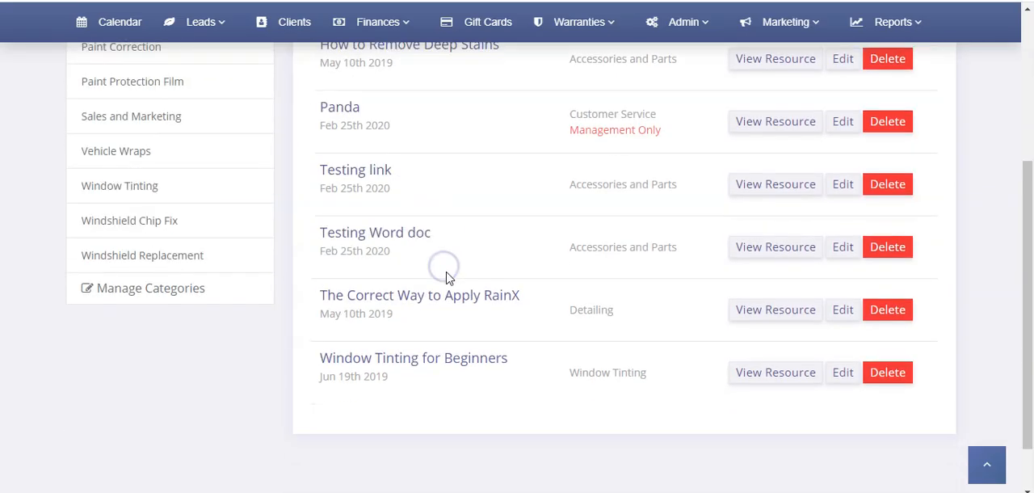
{"action": "left_click", "coordinate": [392, 236]}
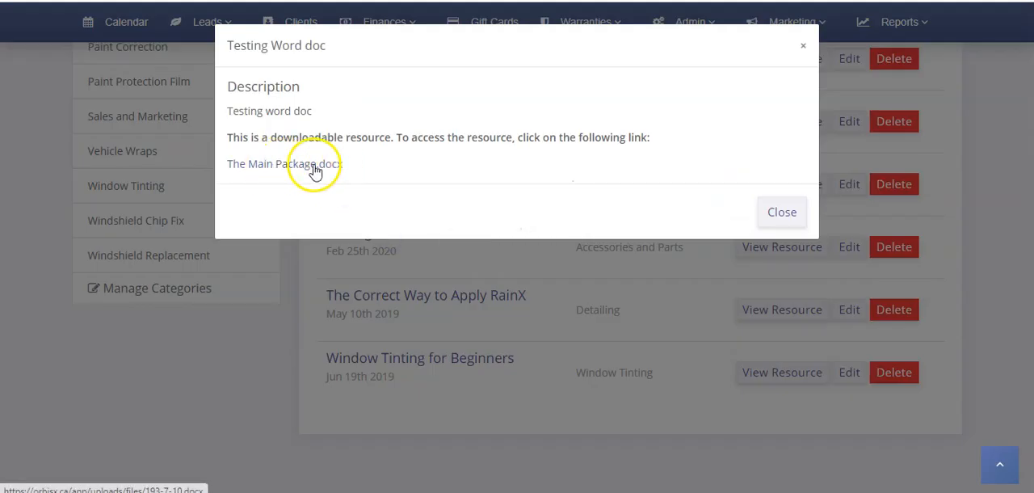
{"action": "left_click", "coordinate": [381, 298]}
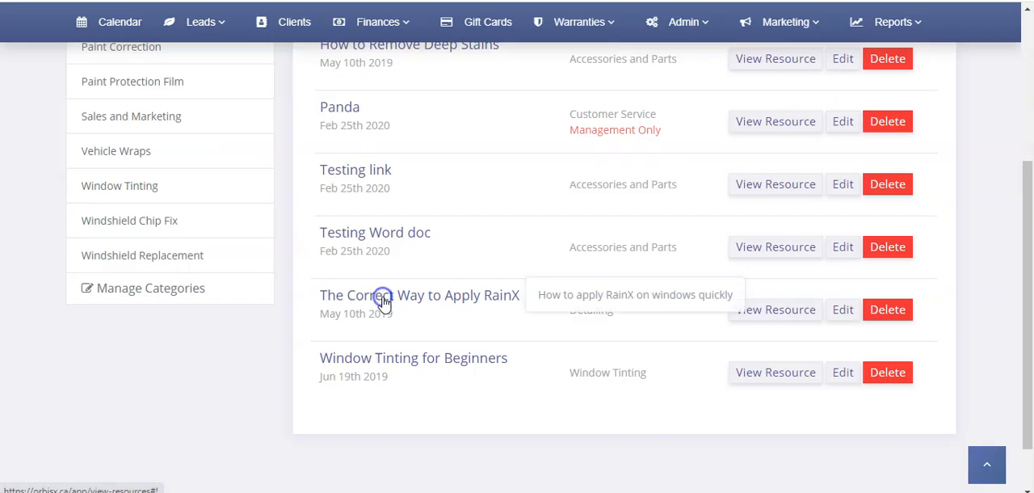
View the Window Tinting for Beginners and The Correct Way to Apply RainX resources, closing each one
{"action": "left_click", "coordinate": [462, 361]}
{"action": "left_click", "coordinate": [790, 401]}
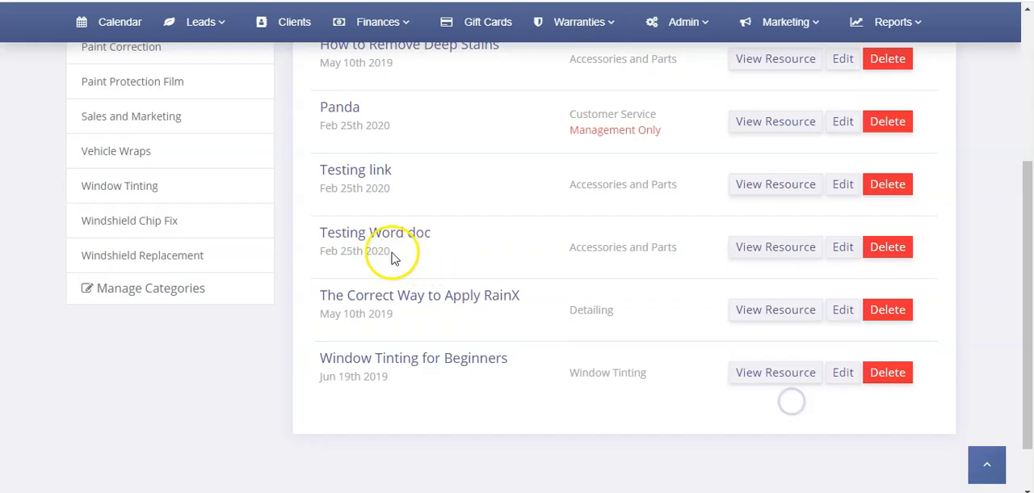
{"action": "left_click", "coordinate": [388, 303]}
{"action": "left_click", "coordinate": [788, 404]}
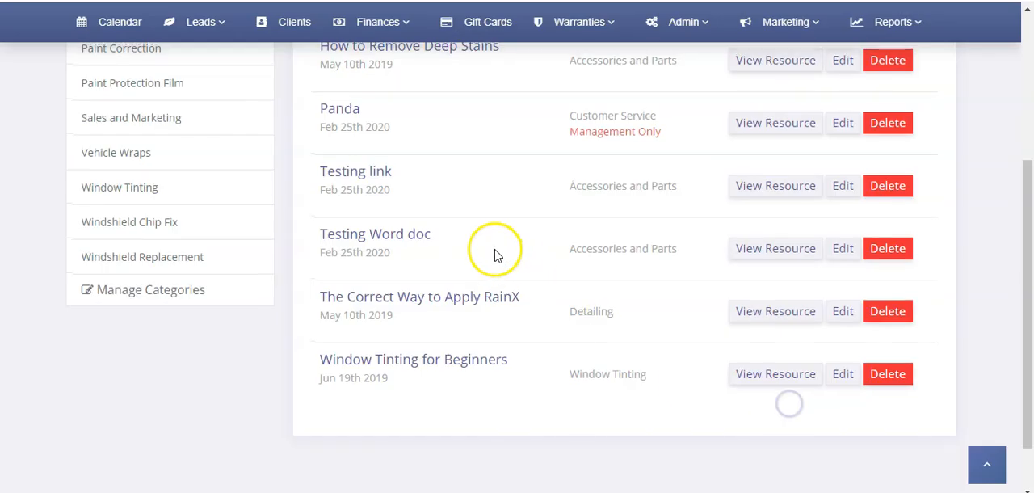
View the How to DIY resource, examine its description and resource content, and close it
{"action": "scroll", "coordinate": [493, 250], "scroll_direction": "up", "scroll_amount": 2}
{"action": "scroll", "coordinate": [456, 188], "scroll_direction": "up", "scroll_amount": 4}
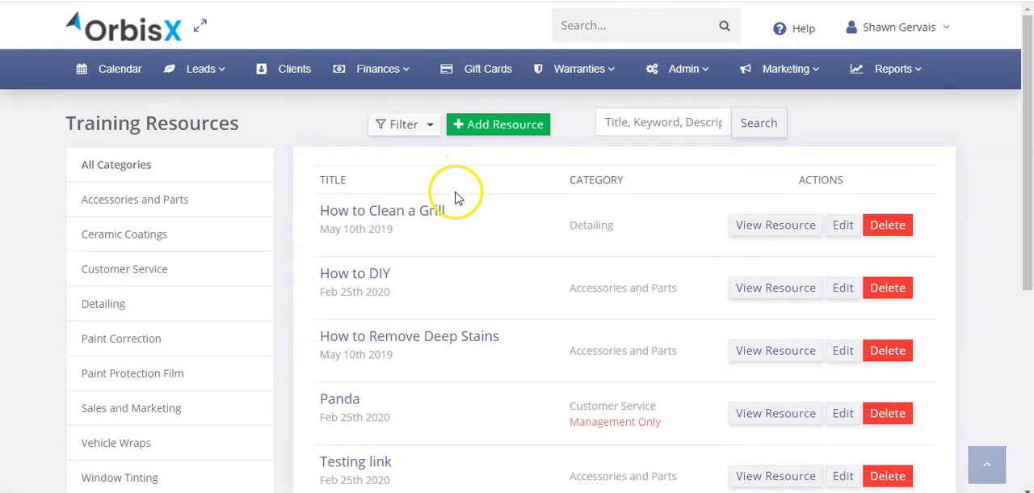
{"action": "left_click", "coordinate": [380, 276]}
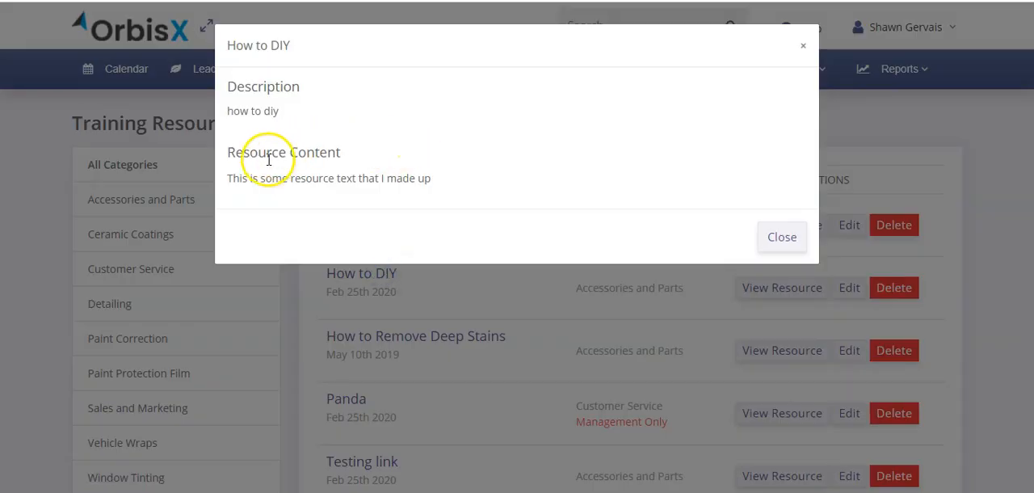
{"action": "left_click_drag", "start_coordinate": [237, 111], "coordinate": [275, 155]}
{"action": "left_click", "coordinate": [356, 179]}
{"action": "left_click", "coordinate": [783, 237]}
Open the How to DIY resource for editing and examine its resource content without changing the text
{"action": "left_click", "coordinate": [843, 289]}
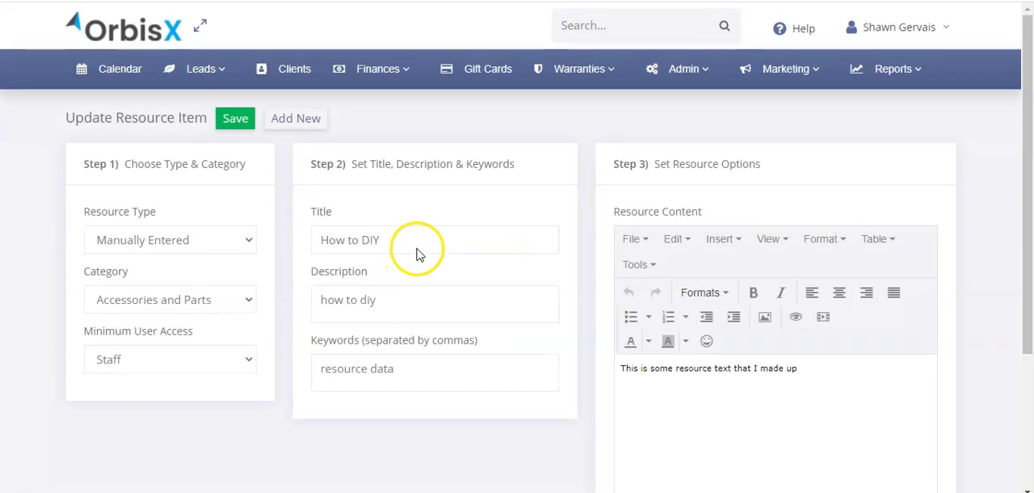
{"action": "left_click_drag", "start_coordinate": [843, 380], "coordinate": [587, 374]}
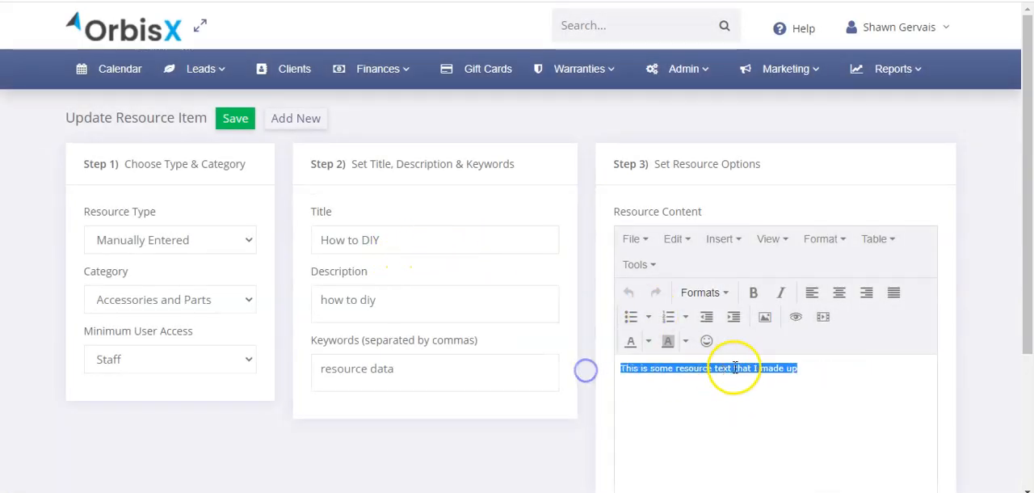
{"action": "left_click", "coordinate": [850, 376]}
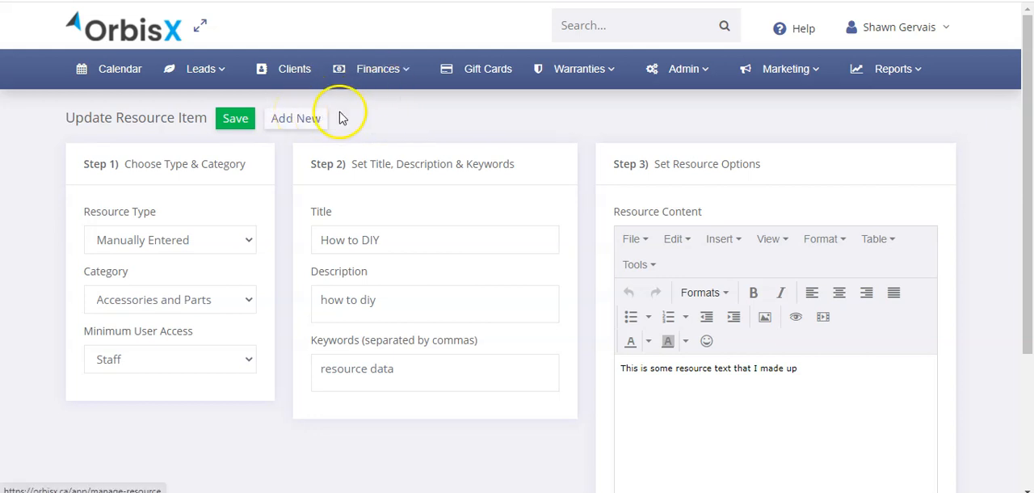
Return to the Training & Resources list and look through the listed resources to the end
{"action": "left_click", "coordinate": [709, 66]}
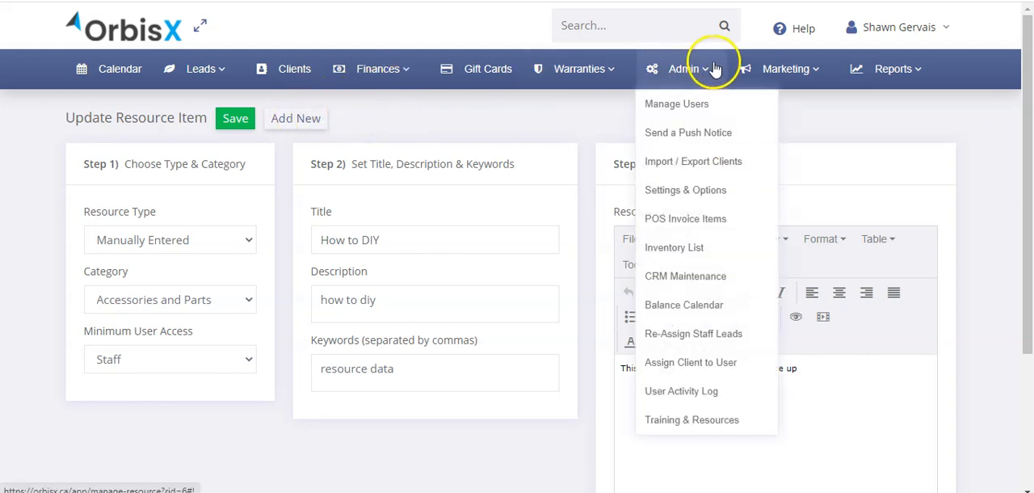
{"action": "left_click", "coordinate": [717, 421]}
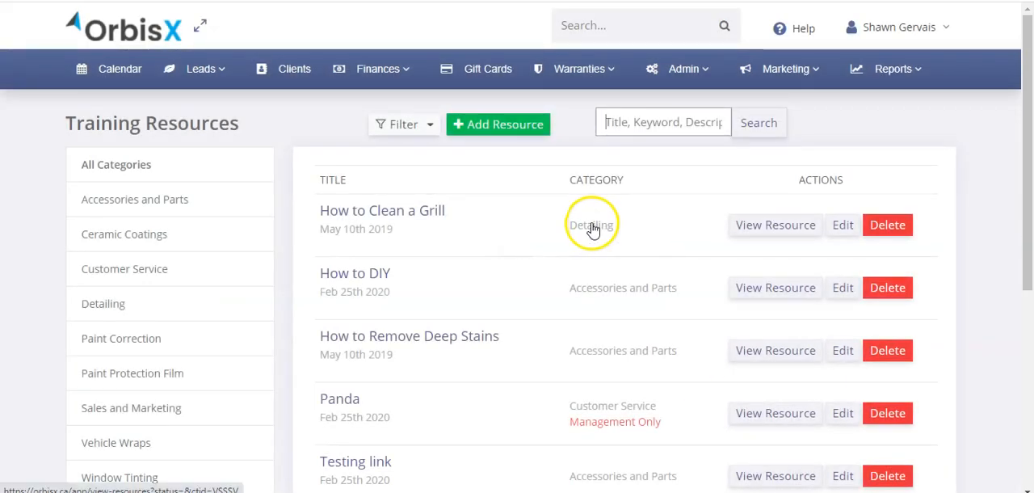
{"action": "left_click", "coordinate": [681, 72]}
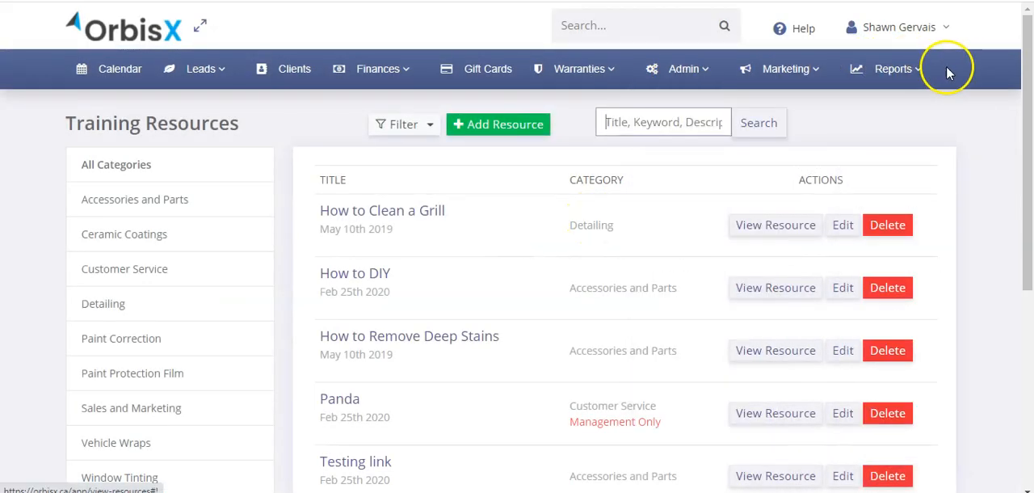
{"action": "mouse_move", "coordinate": [800, 72]}
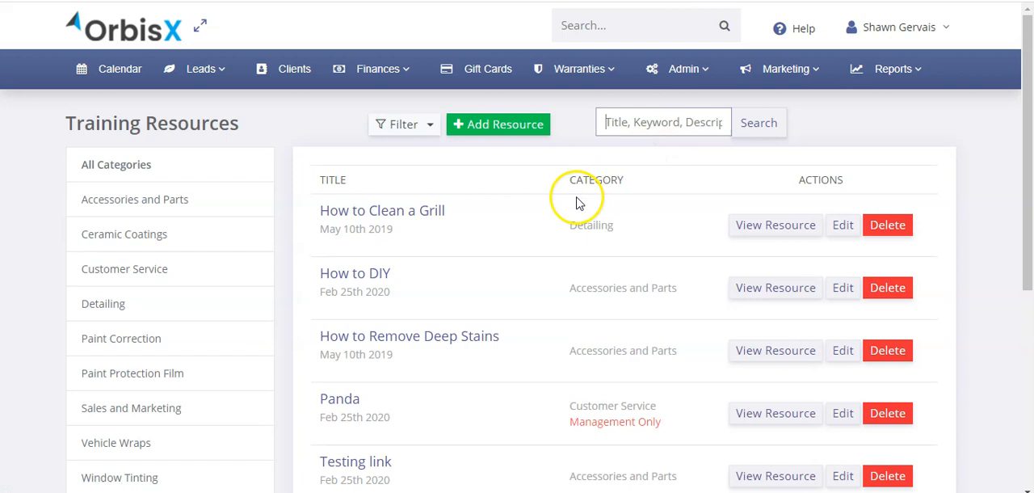
{"action": "mouse_move", "coordinate": [678, 77]}
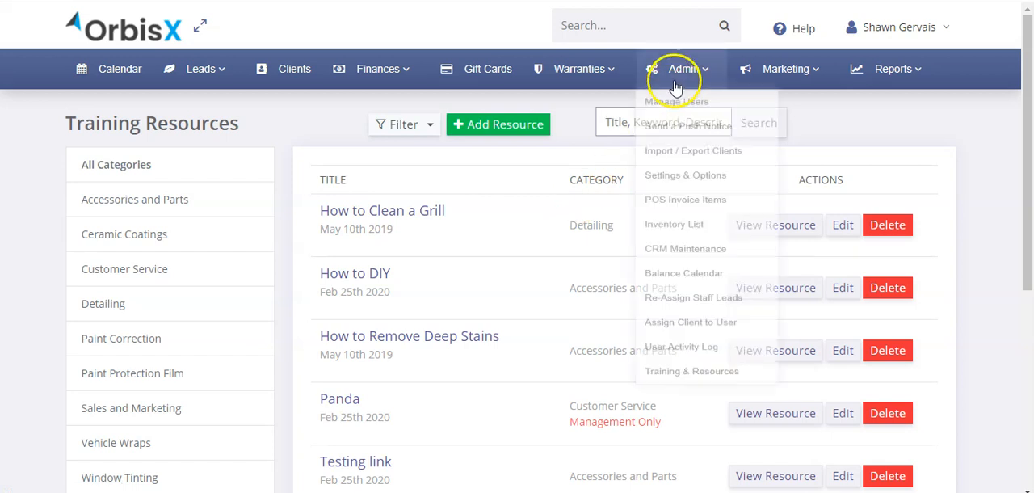
{"action": "left_click", "coordinate": [585, 129]}
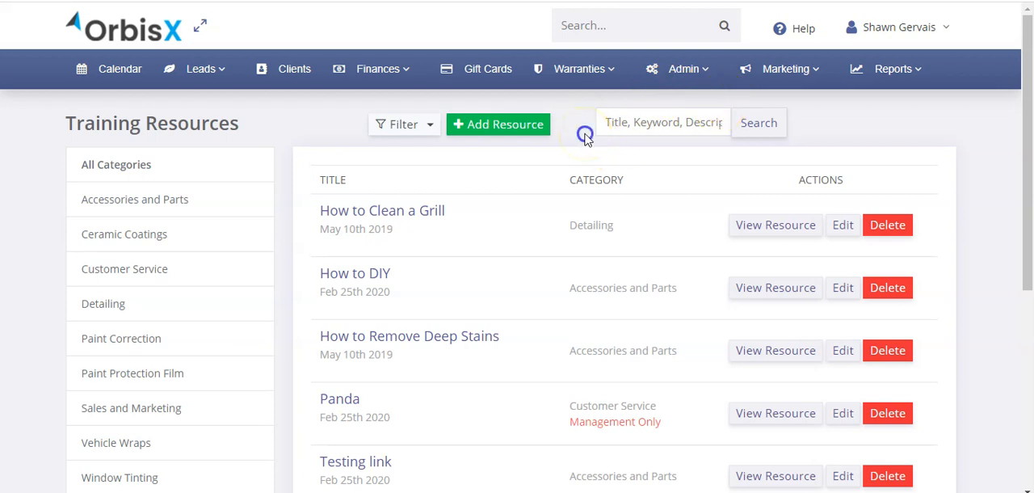
{"action": "scroll", "coordinate": [311, 288], "scroll_direction": "down", "scroll_amount": 3}
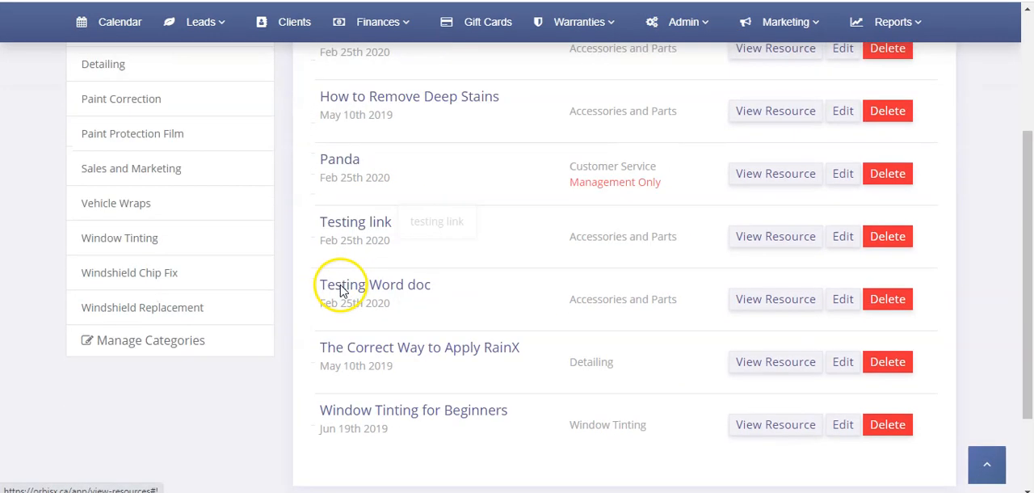
{"action": "scroll", "coordinate": [340, 291], "scroll_direction": "down", "scroll_amount": 1}
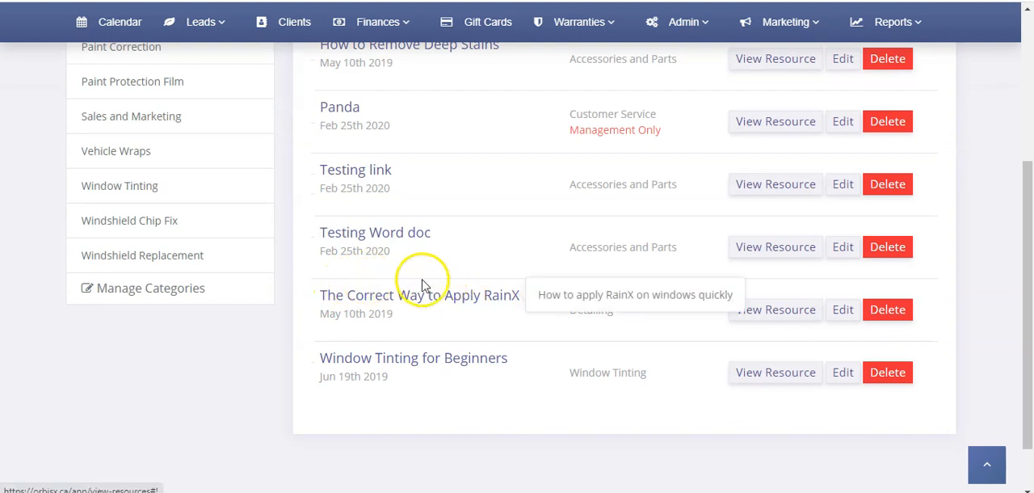